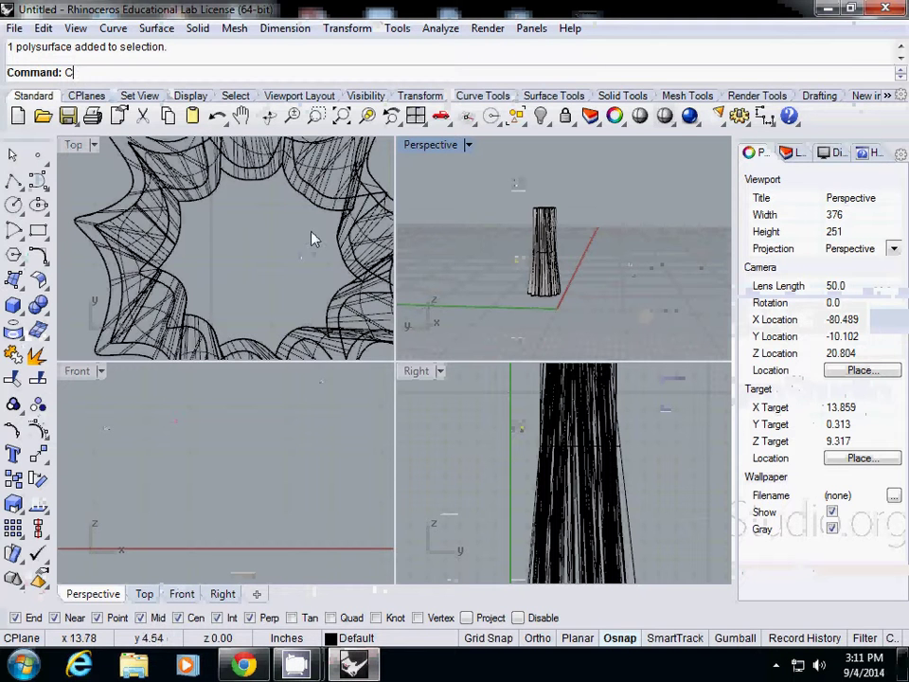
# - Start the Contour command and pick the twisted star tower as the object to slice
pyautogui.press('BackSpace')
pyautogui.write('COn')
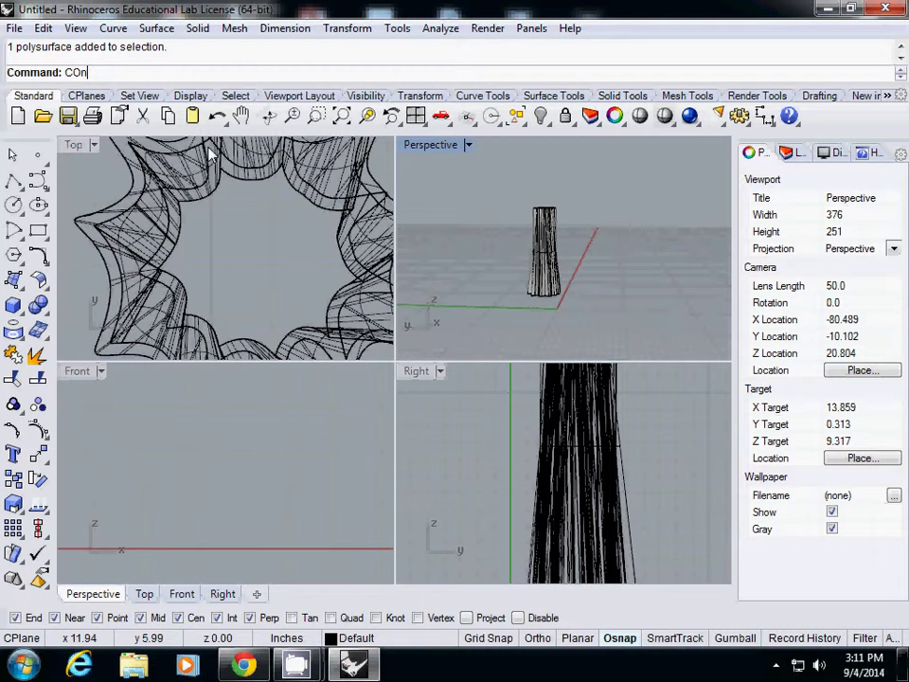
pyautogui.press('BackSpace')
pyautogui.press('BackSpace')
pyautogui.write('onto')
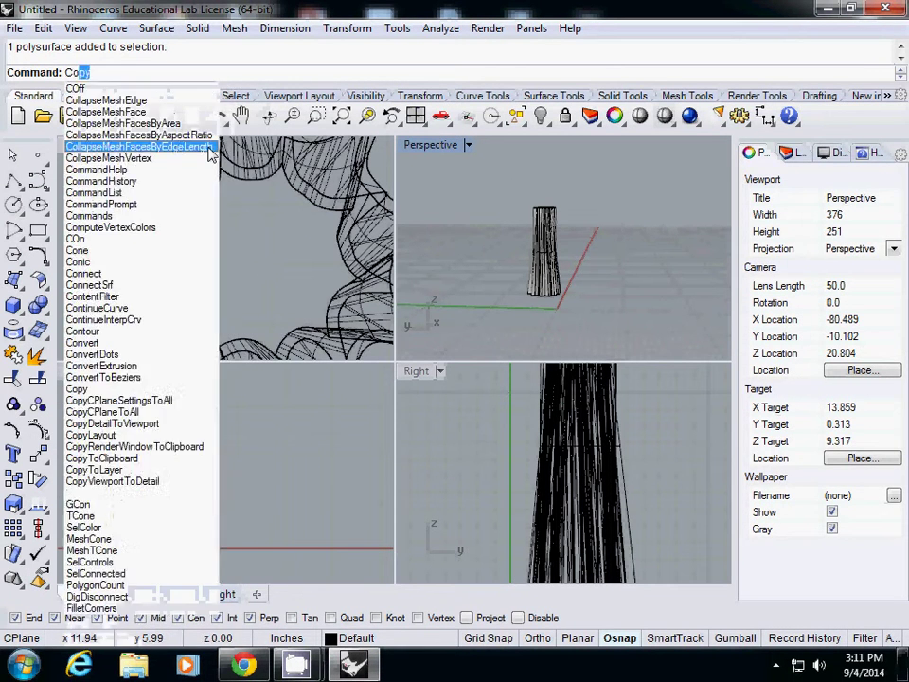
pyautogui.write('u')
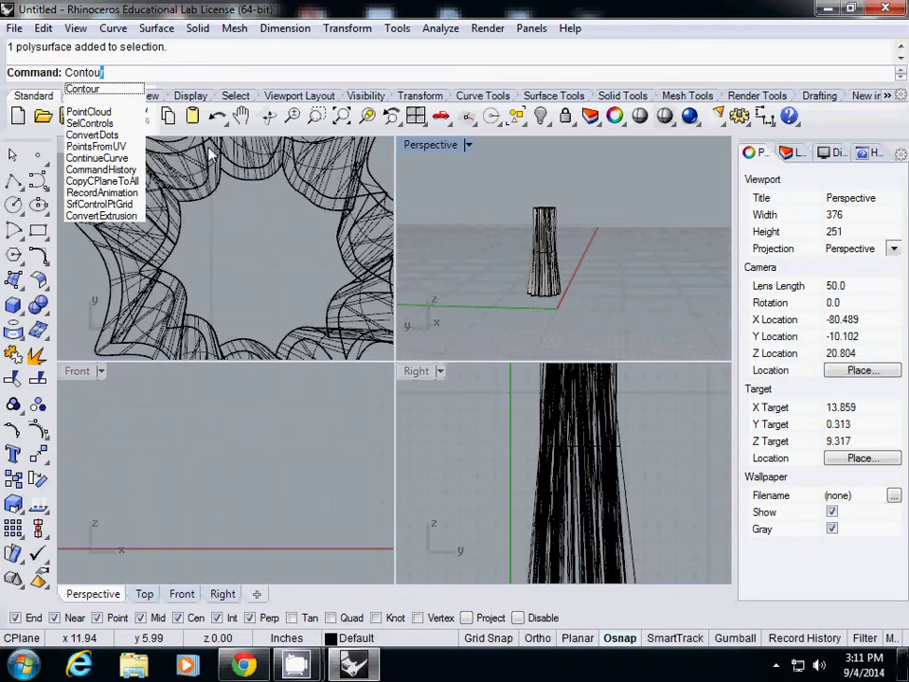
pyautogui.write('r')
pyautogui.press('Return')
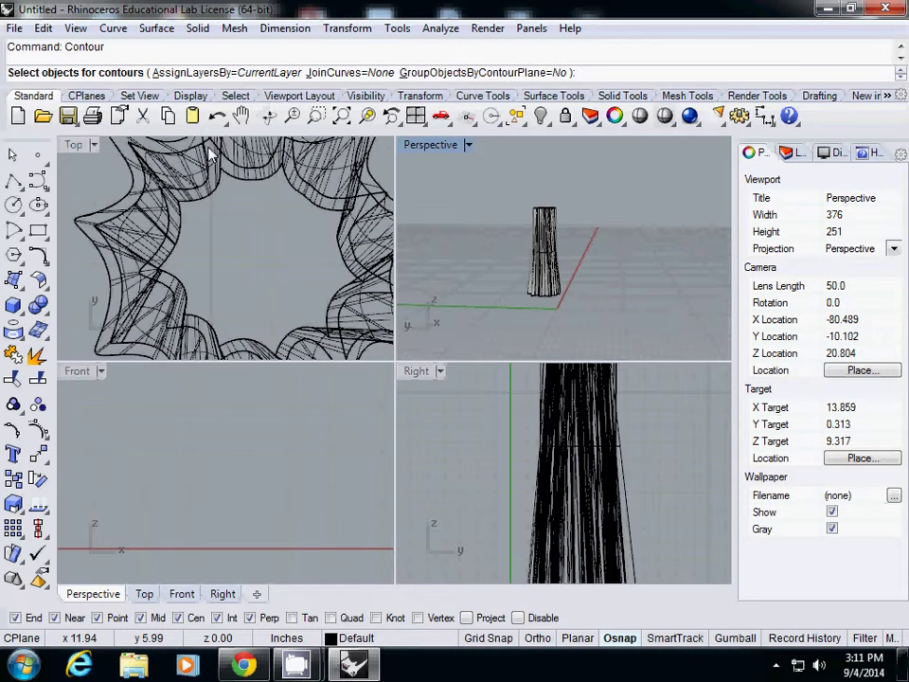
pyautogui.click(544, 280)
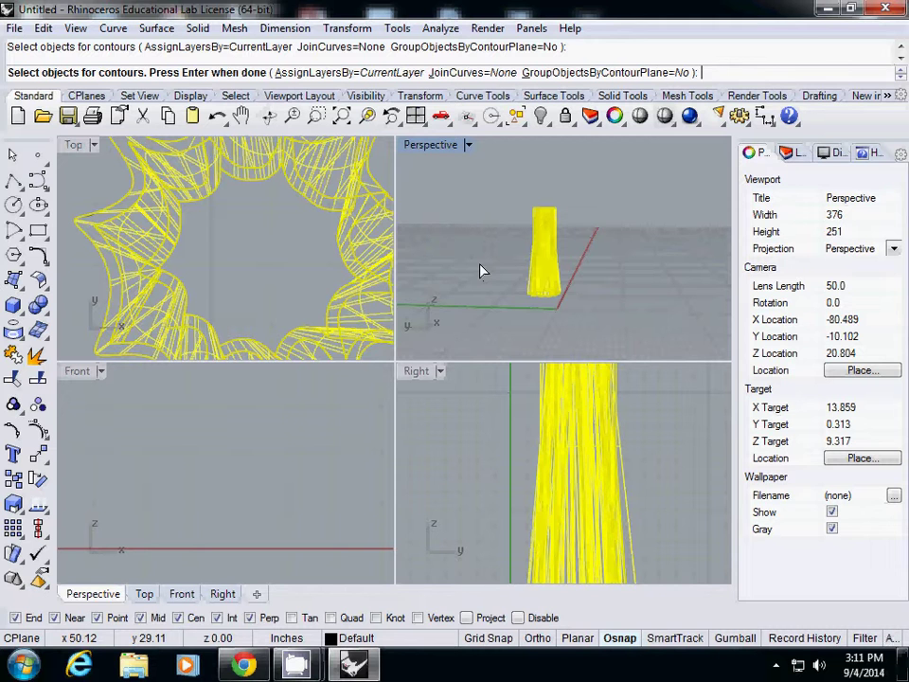
pyautogui.press('Return')
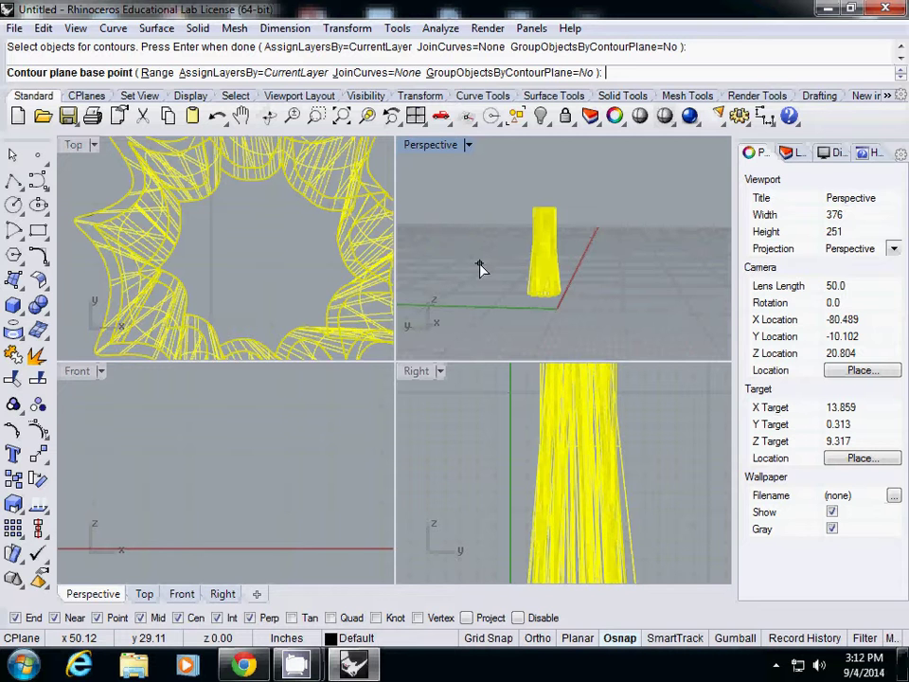
# - Set the contour base point at the tower's bottom corner, with a vertical direction under Ortho
pyautogui.scroll(3, 547, 297)
pyautogui.scroll(5, 531, 274)
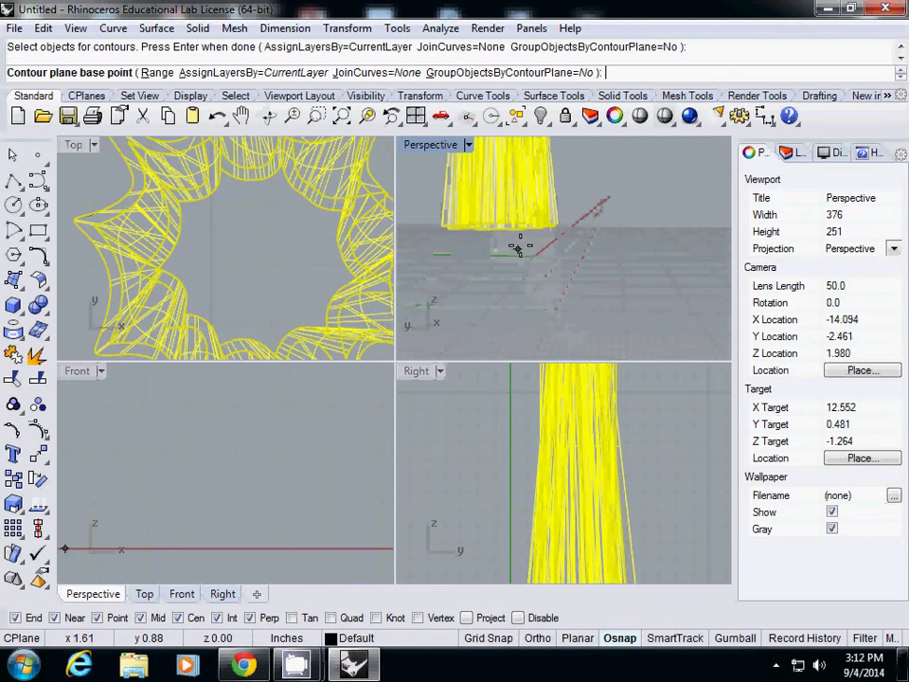
pyautogui.moveTo(522, 245)
pyautogui.mouseDown(button='right')
pyautogui.moveTo(515, 270)
pyautogui.moveTo(522, 258)
pyautogui.mouseUp(button='right')
pyautogui.scroll(3, 522, 227)
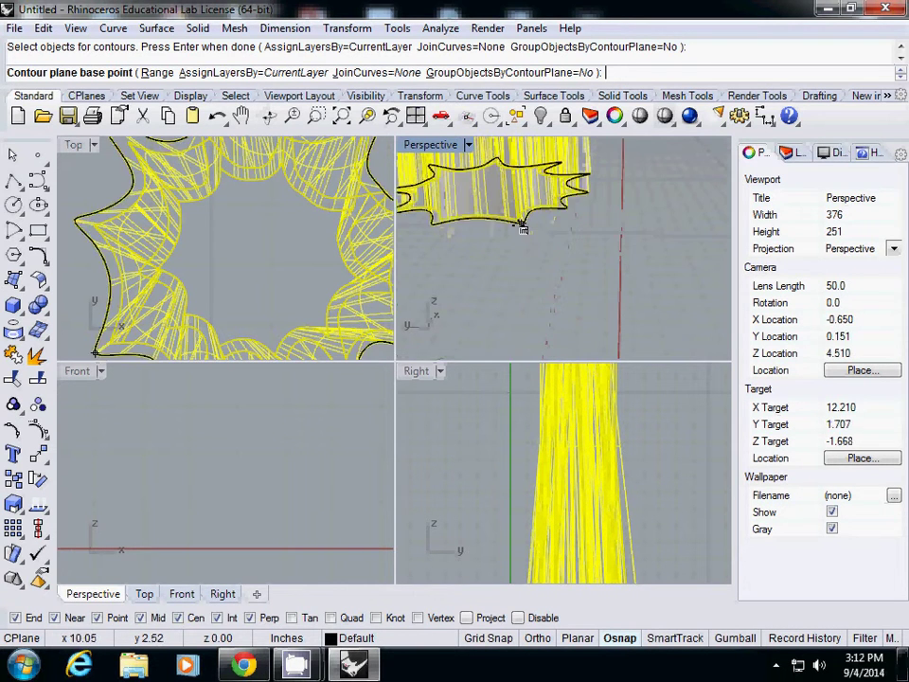
pyautogui.click(521, 225)
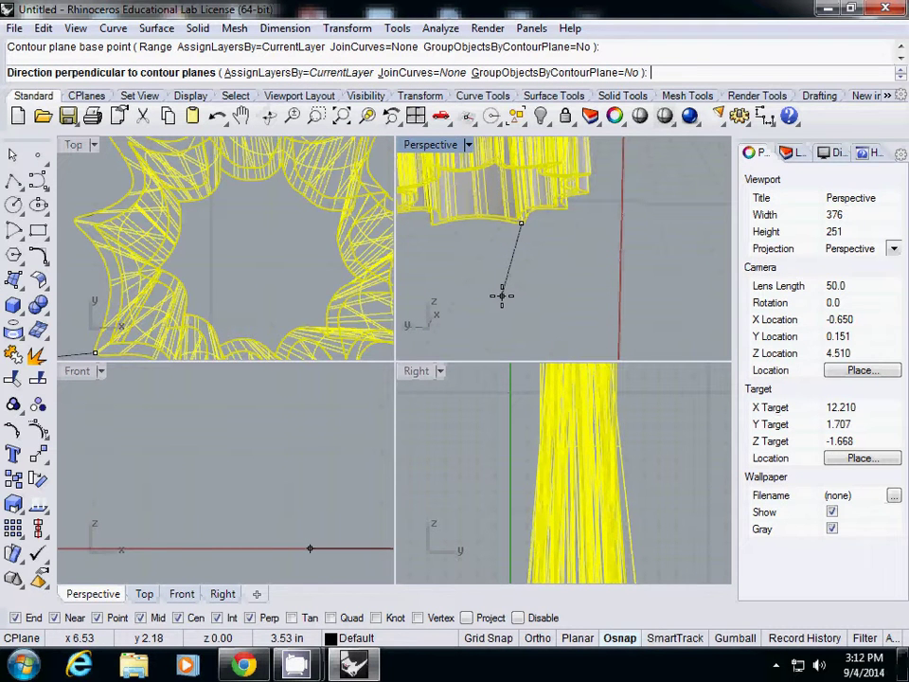
pyautogui.scroll(-4, 540, 406)
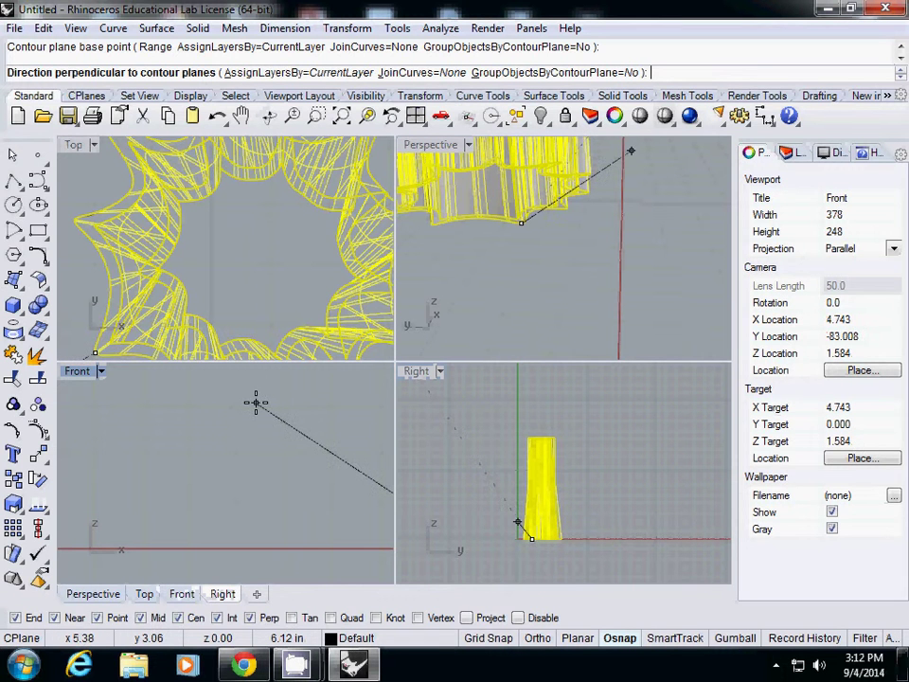
pyautogui.press('F8')
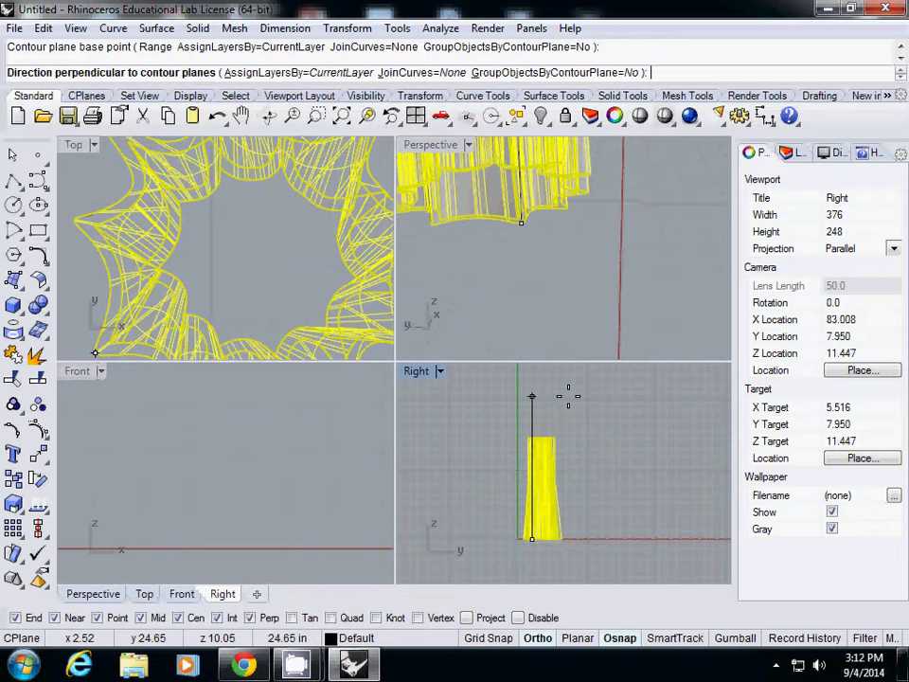
pyautogui.click(569, 396)
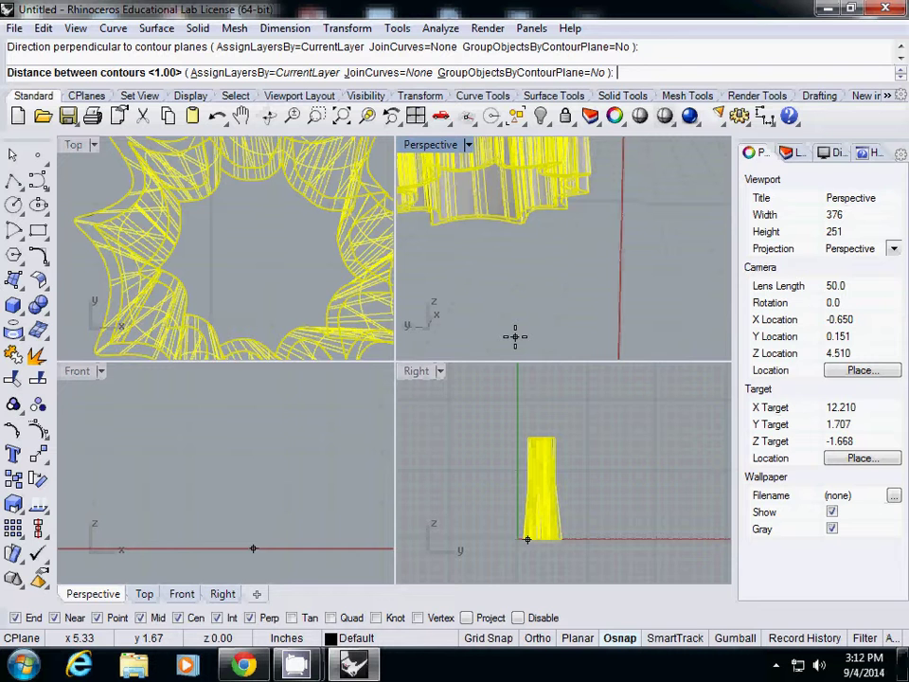
# - Generate the horizontal contour curves at 0.5 spacing
pyautogui.write('0.5')
pyautogui.press('Return')
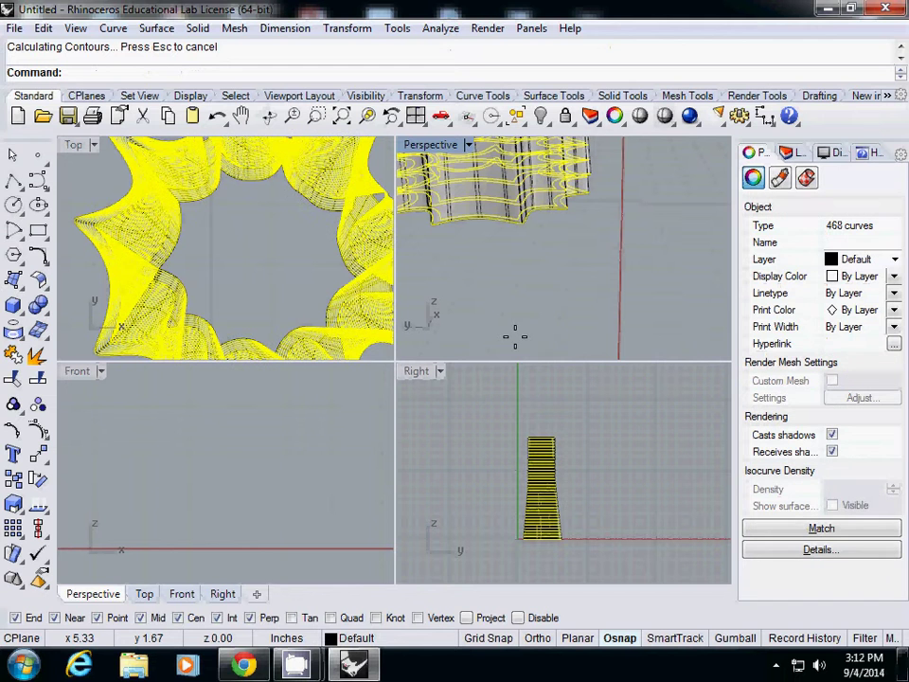
pyautogui.moveTo(493, 273); pyautogui.dragTo(538, 290, button='right')
# - Hide the solid tower polysurface and delete one stray contour curve
pyautogui.click(544, 270)
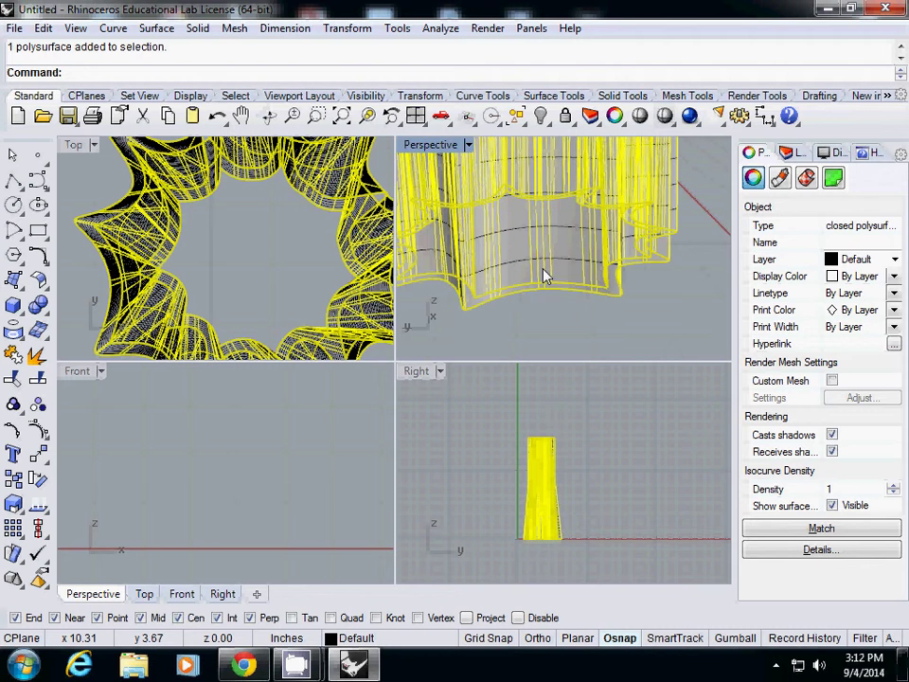
pyautogui.hotkey('ctrl', 'h')
pyautogui.moveTo(544, 274); pyautogui.dragTo(507, 228, button='right')
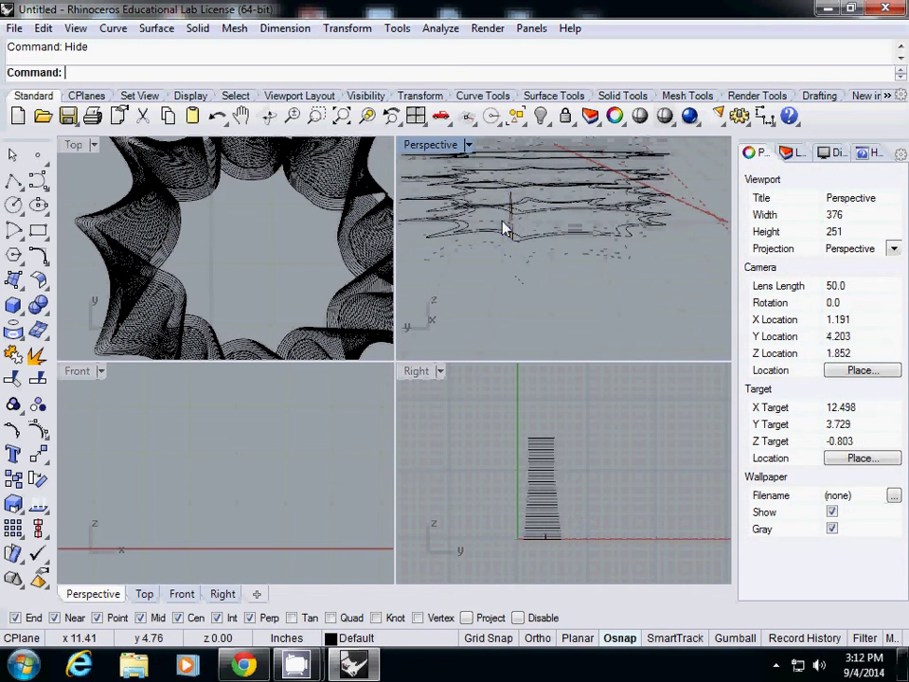
pyautogui.click(504, 228)
pyautogui.press('Delete')
pyautogui.scroll(-10, 503, 235)
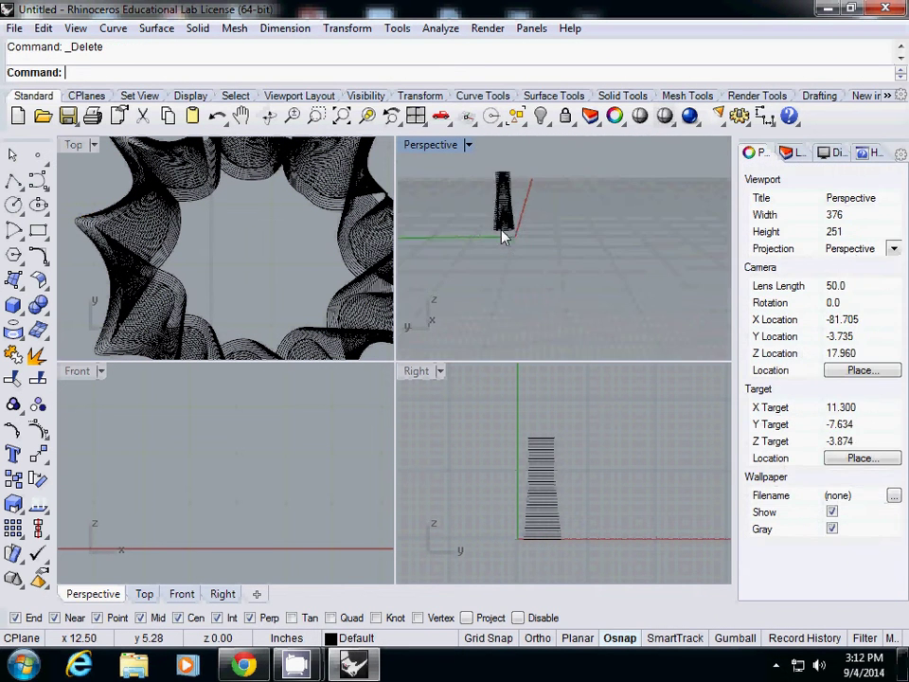
# - Move the tower's topmost contour slice to the right, clear of the tower in Top view
pyautogui.scroll(3, 326, 245)
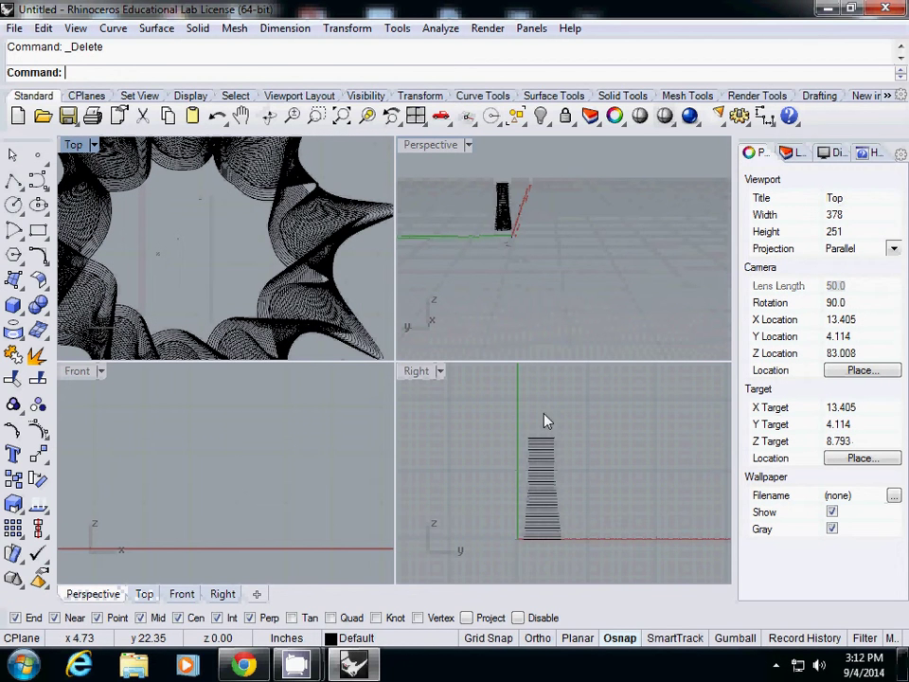
pyautogui.scroll(3, 542, 442)
pyautogui.scroll(3, 541, 441)
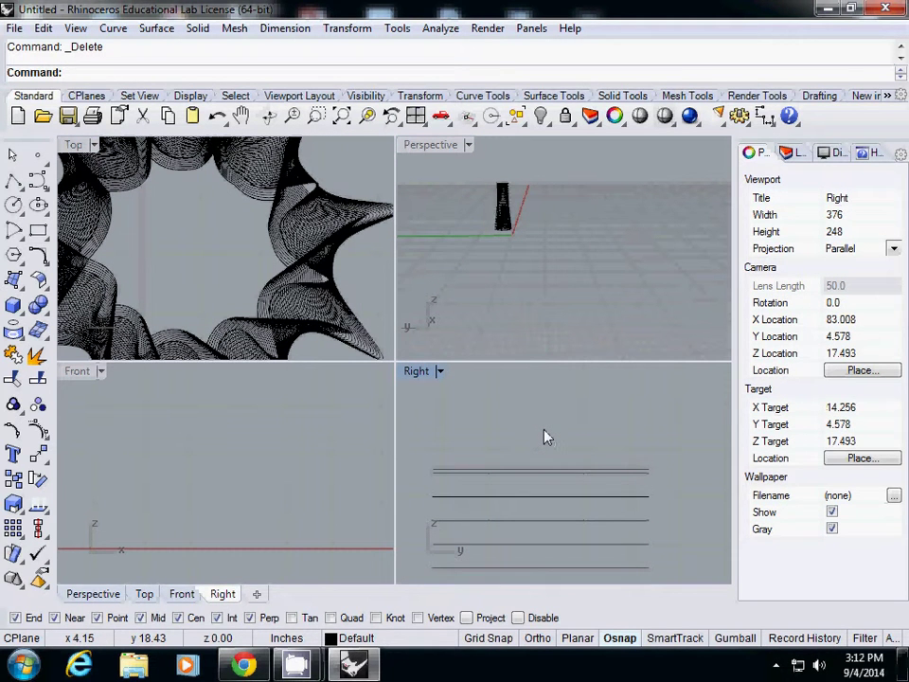
pyautogui.write('Move')
pyautogui.press('Return')
pyautogui.click(525, 470)
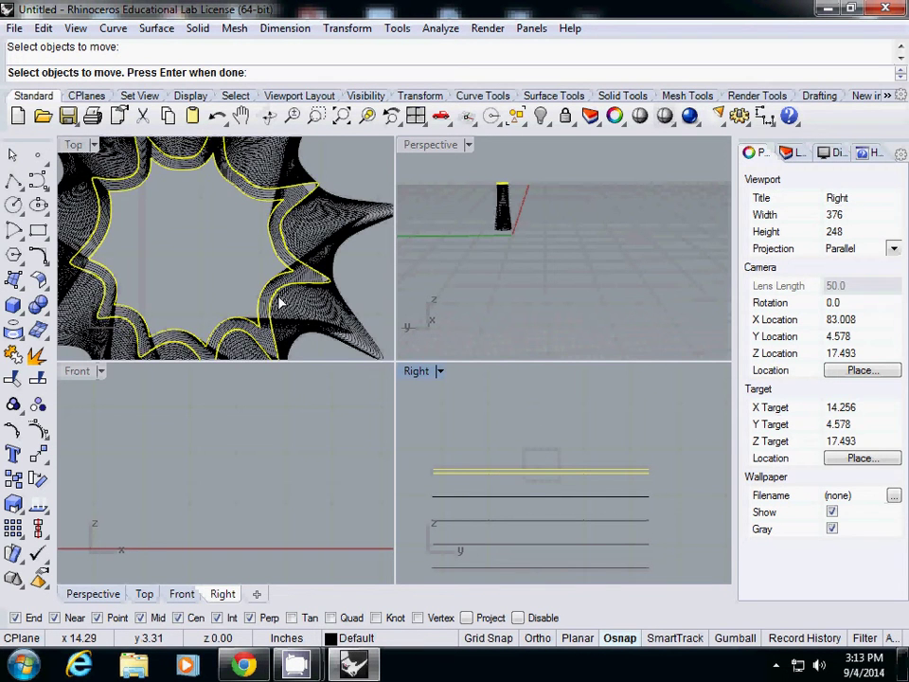
pyautogui.scroll(-5, 136, 305)
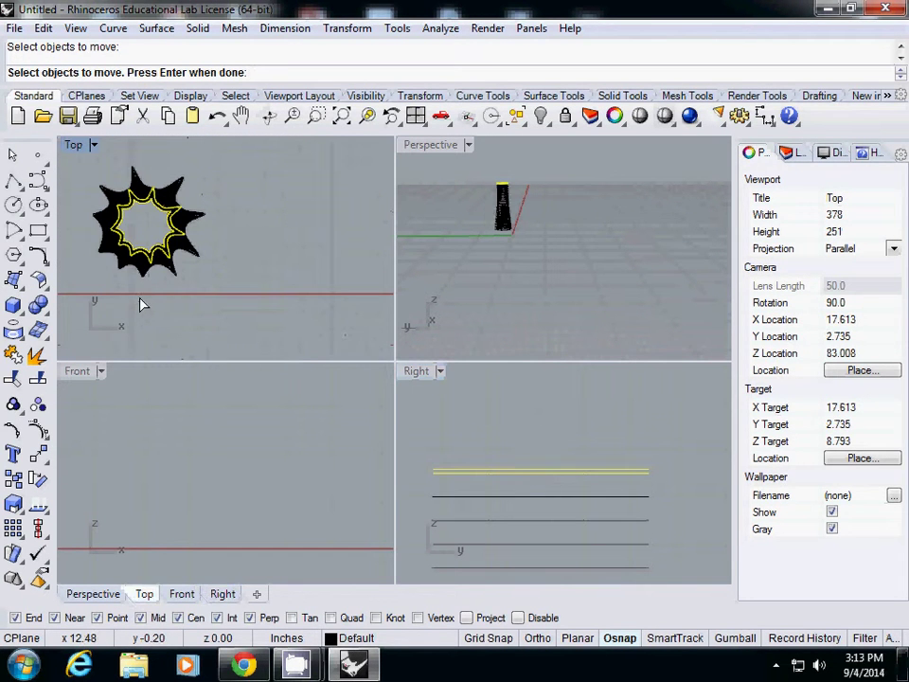
pyautogui.press('Return')
pyautogui.click(140, 307)
pyautogui.click(255, 317)
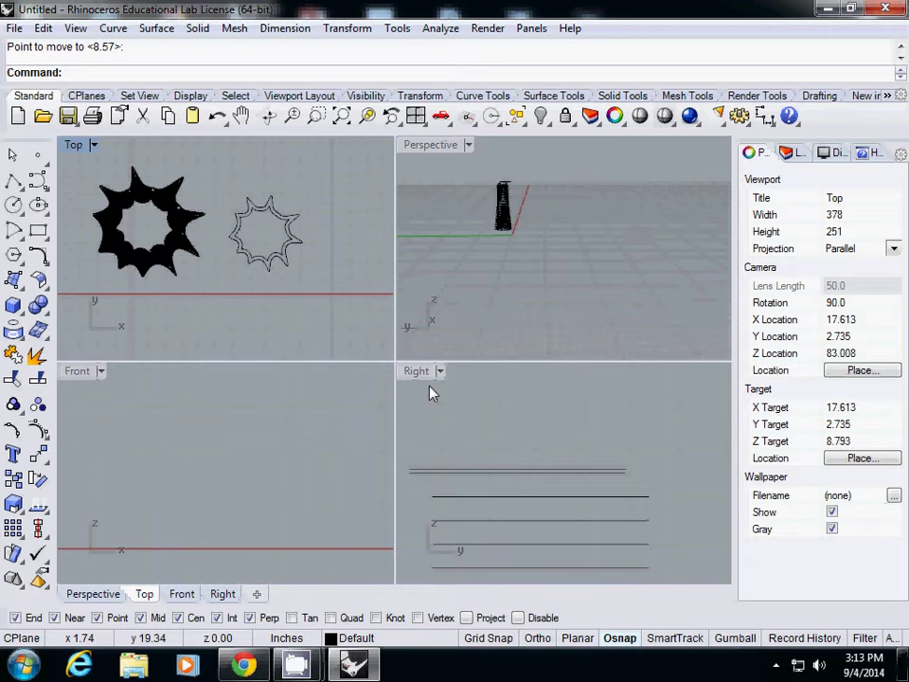
# - Window-select all five curves of the moved star outline
pyautogui.scroll(2, 299, 250)
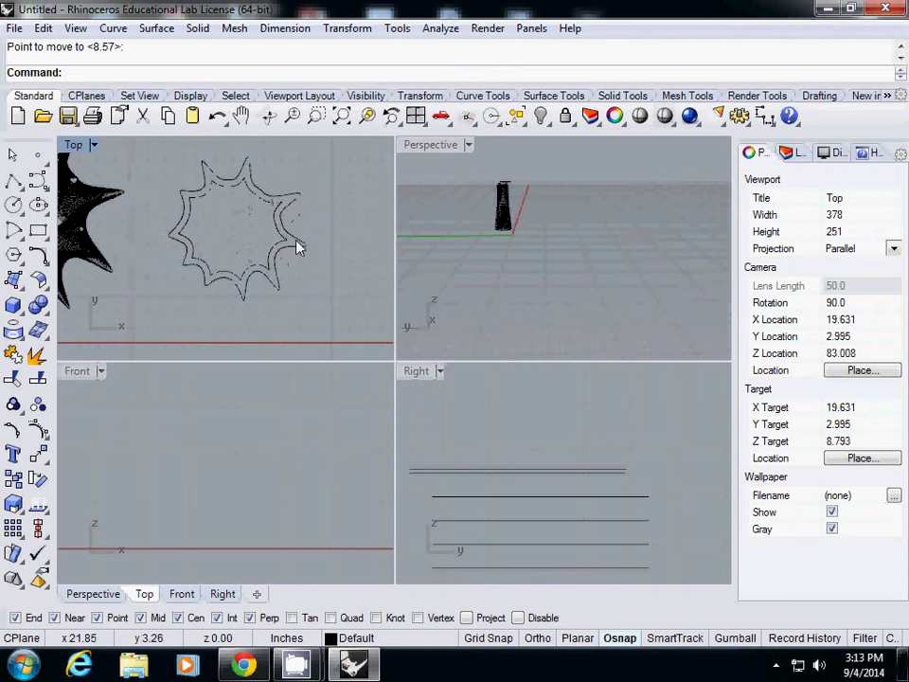
pyautogui.click(281, 250)
pyautogui.press('Escape')
pyautogui.moveTo(289, 304); pyautogui.dragTo(228, 229)
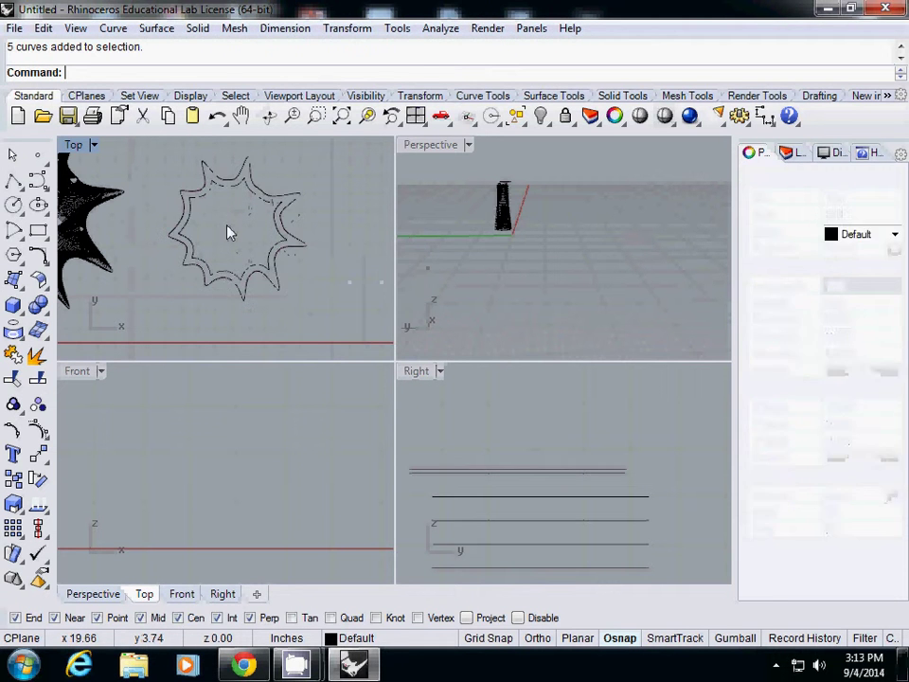
pyautogui.click(13, 27)
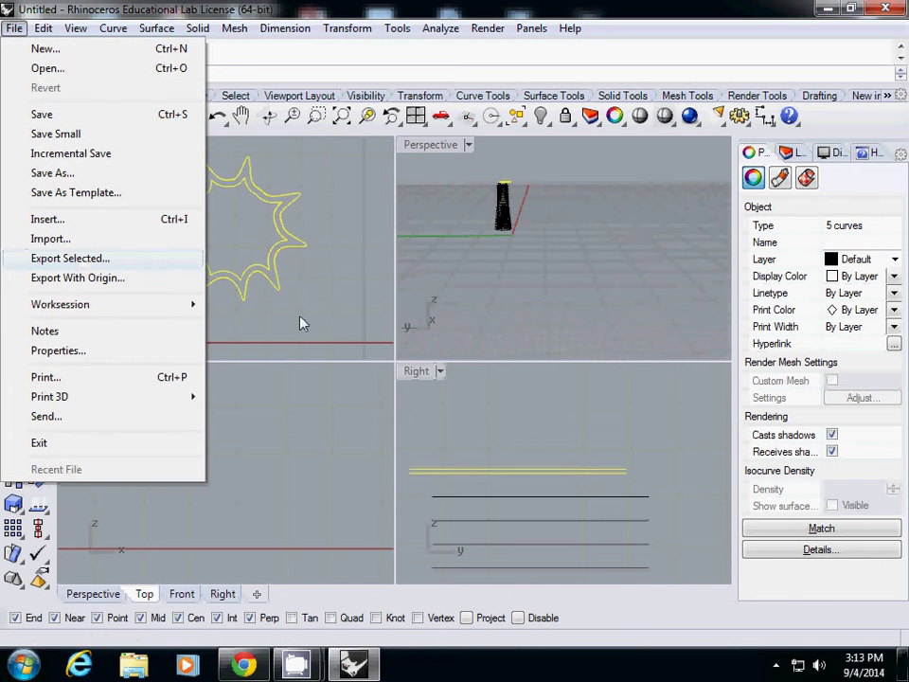
pyautogui.click(171, 243)
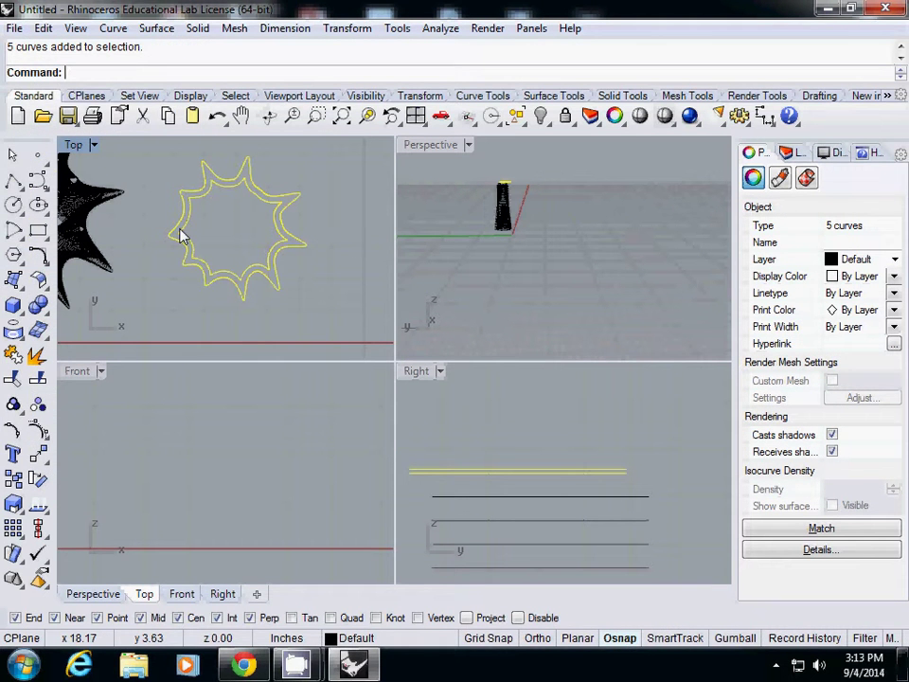
pyautogui.scroll(-8, 189, 237)
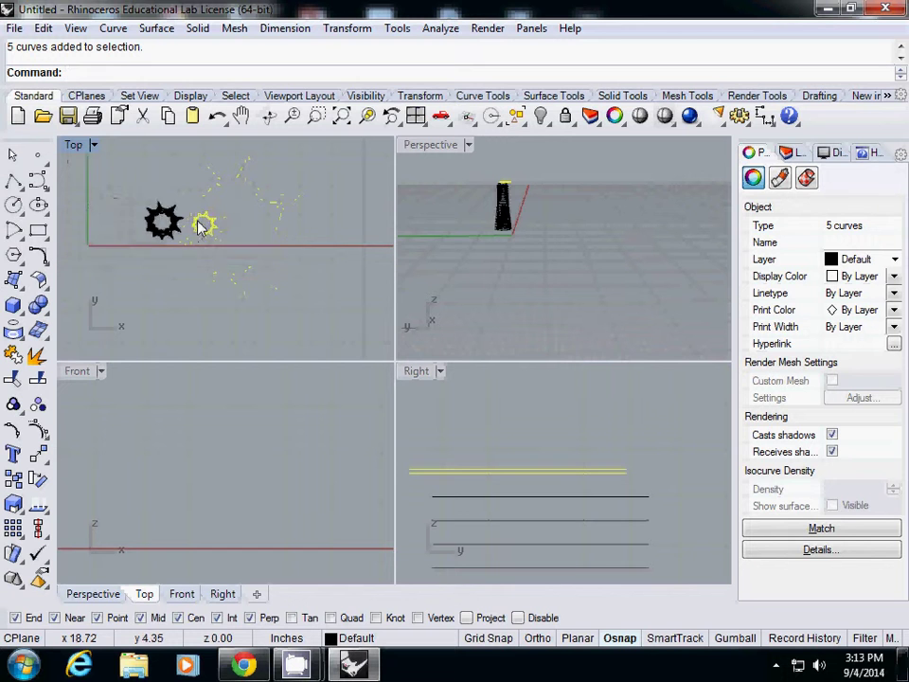
pyautogui.scroll(1, 189, 258)
pyautogui.scroll(-1, 222, 232)
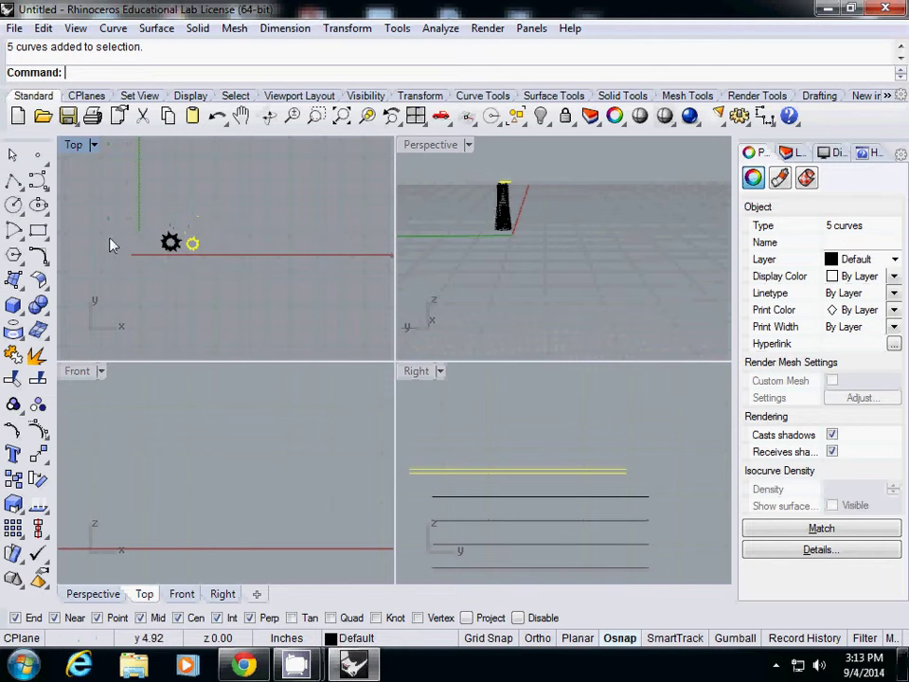
# - Draw a 32 × 18 corner-to-corner rectangle from the origin as the laser-cutter sheet
pyautogui.click(38, 231)
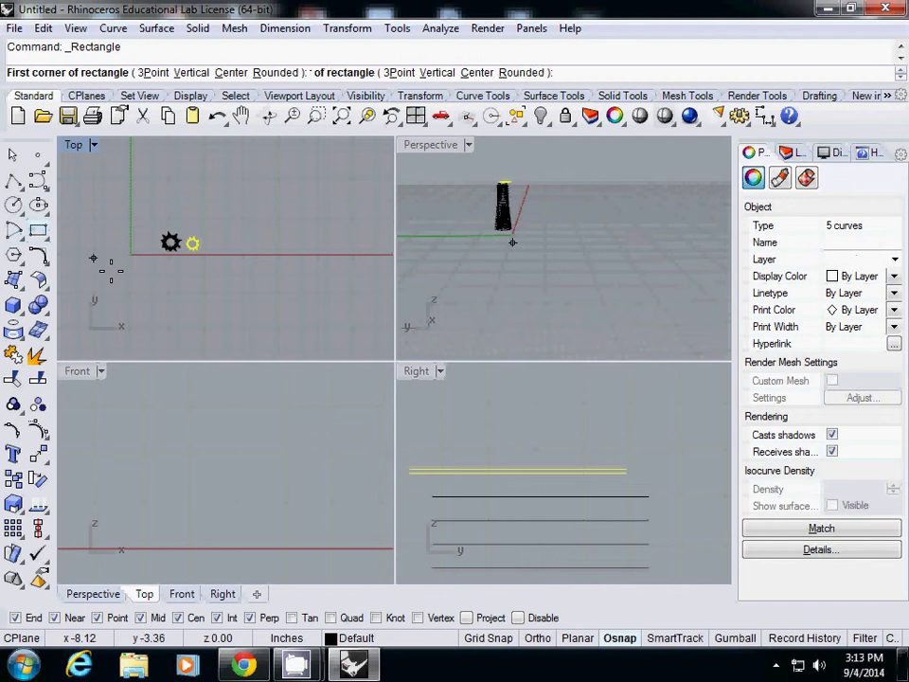
pyautogui.write('0')
pyautogui.press('Return')
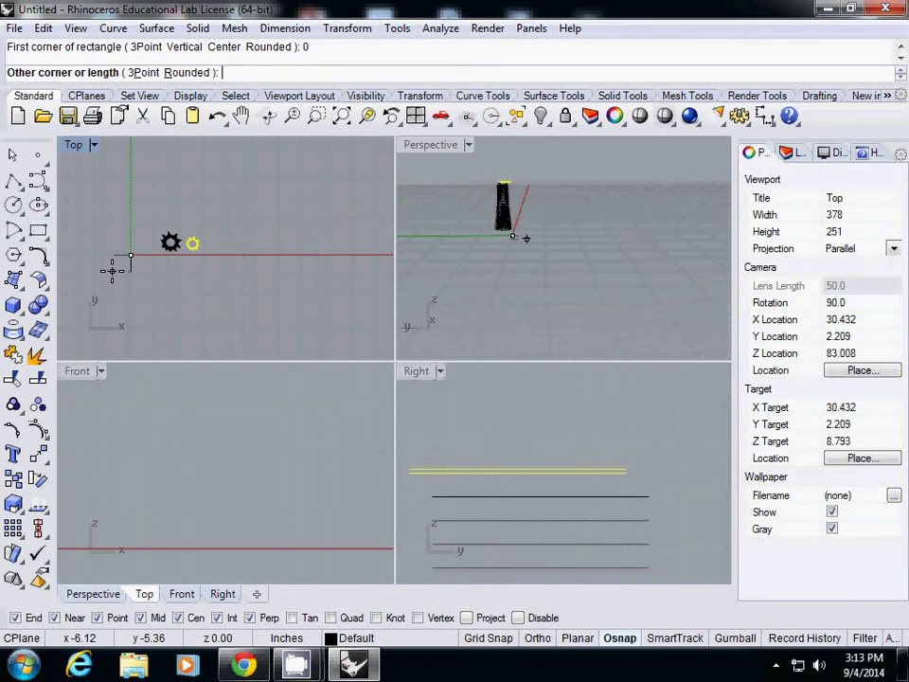
pyautogui.write('32')
pyautogui.press('Return')
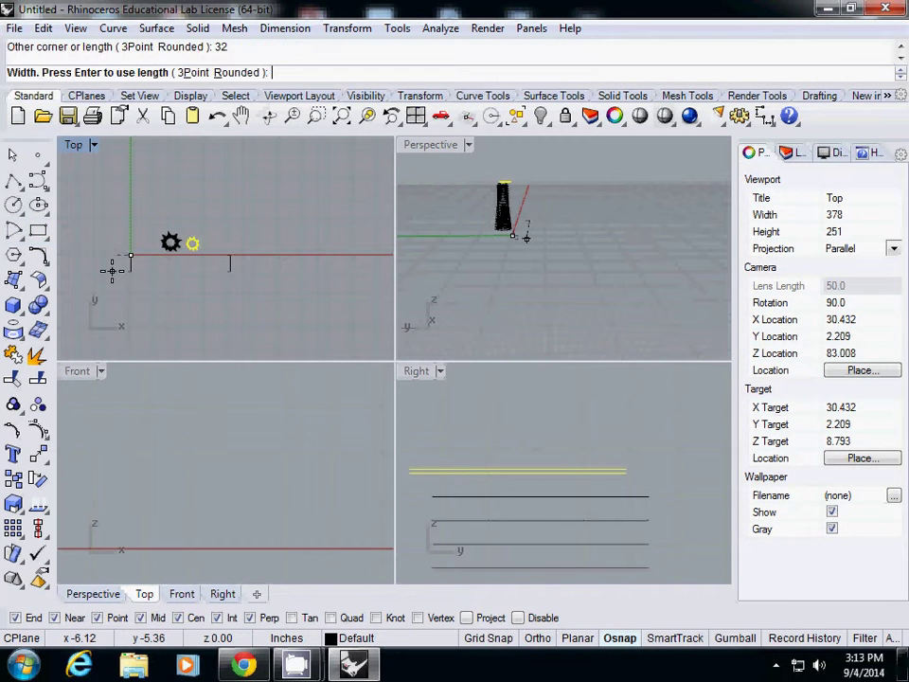
pyautogui.write('18')
pyautogui.press('Return')
pyautogui.scroll(3, 197, 219)
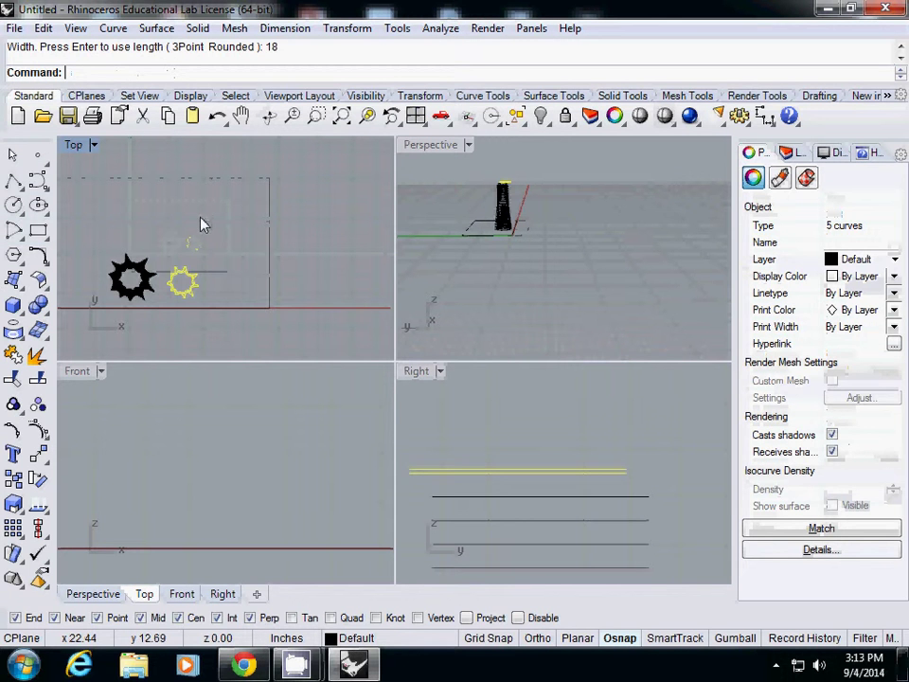
# - Shift the star outline into the sheet and lay a second contour slice beside it
pyautogui.moveTo(194, 286); pyautogui.dragTo(259, 291)
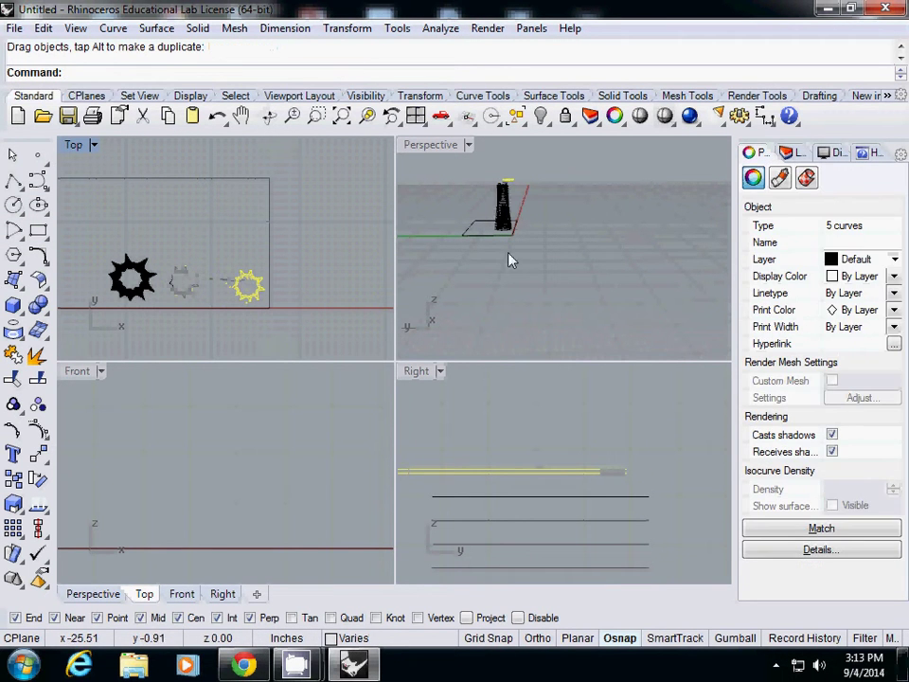
pyautogui.moveTo(511, 258); pyautogui.dragTo(519, 312, button='right')
pyautogui.click(656, 491)
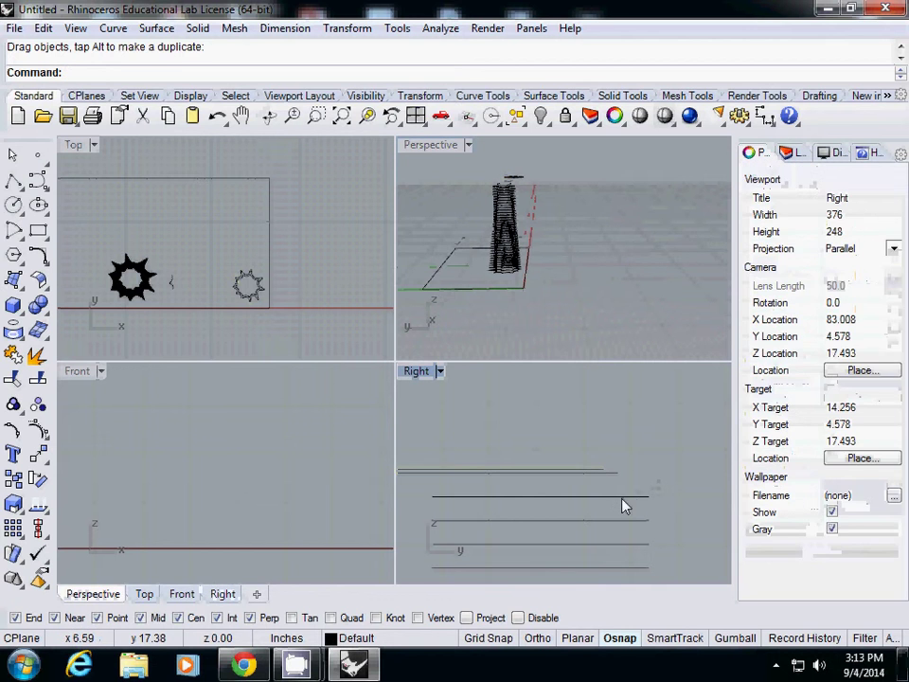
pyautogui.click(622, 495)
pyautogui.moveTo(148, 289); pyautogui.dragTo(236, 294)
pyautogui.scroll(5, 239, 299)
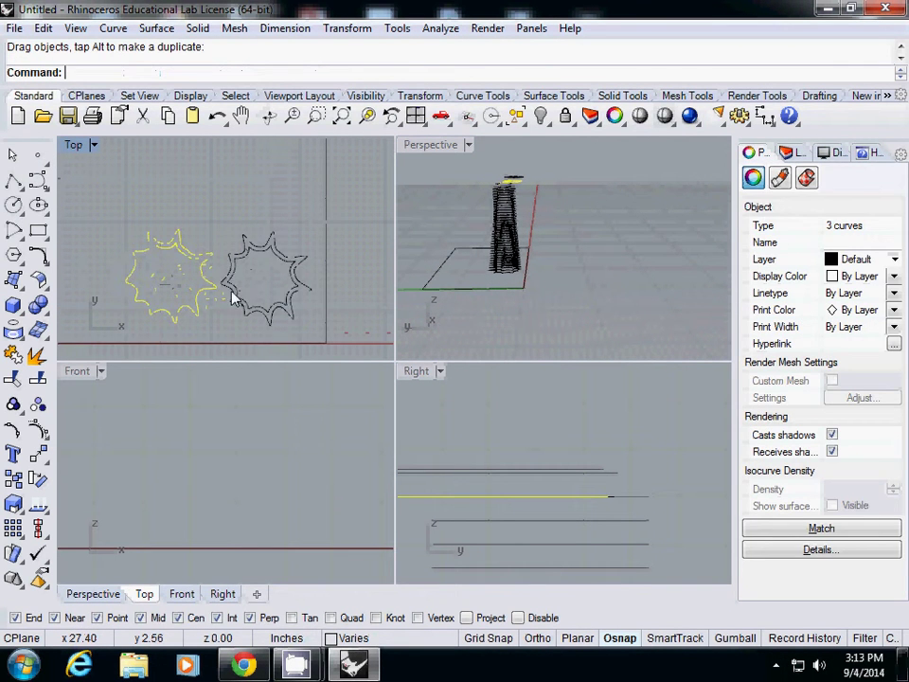
pyautogui.scroll(-3, 233, 297)
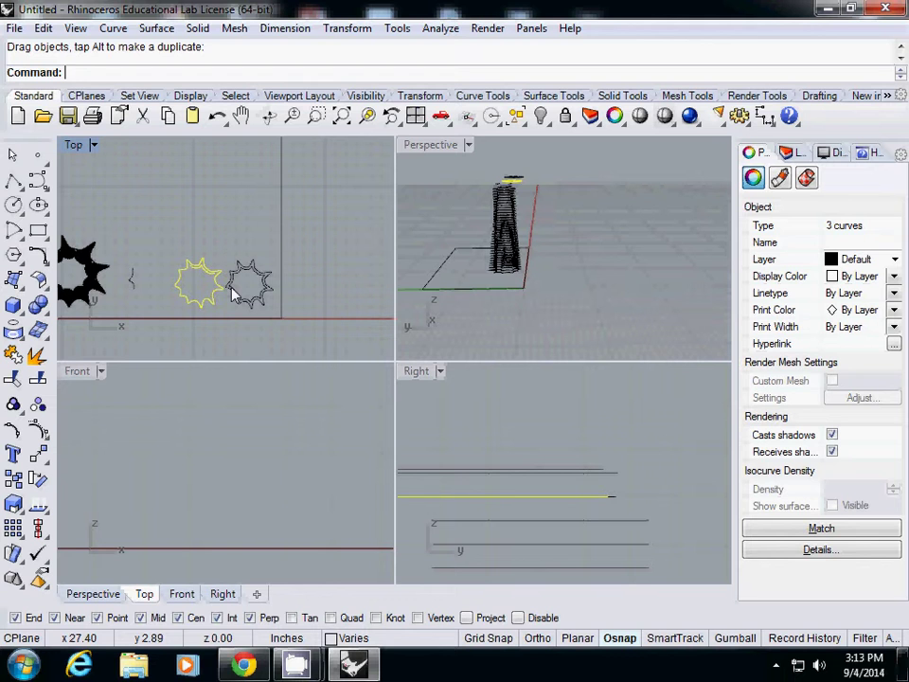